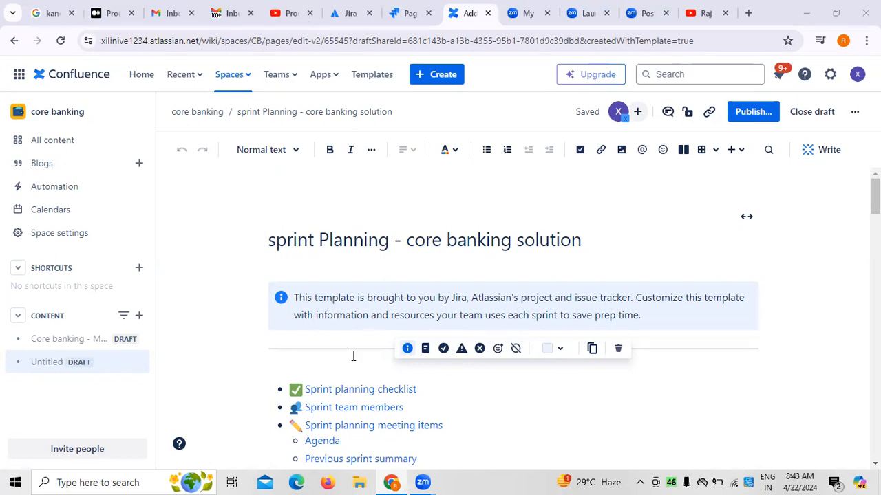
Review the sprint planning template from its introduction and table of contents through the Sprint planning checklist.
scroll(201, 337, down, 1)
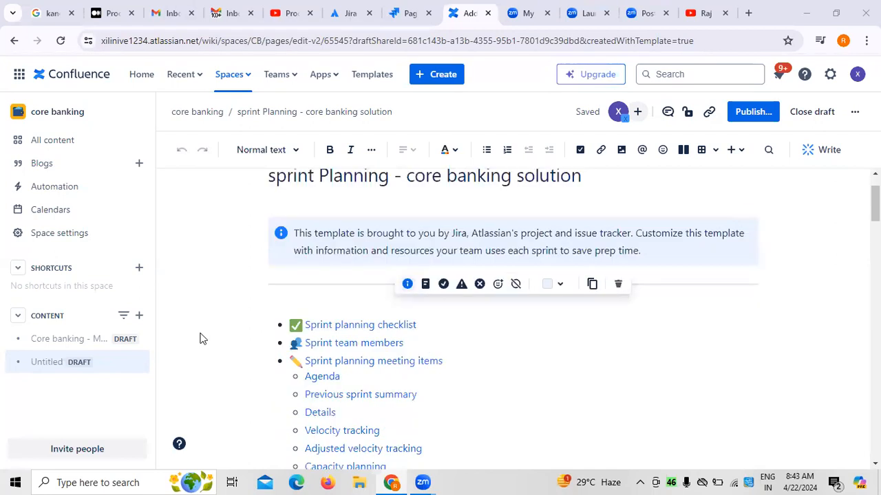
scroll(202, 337, down, 1)
scroll(202, 337, down, 2)
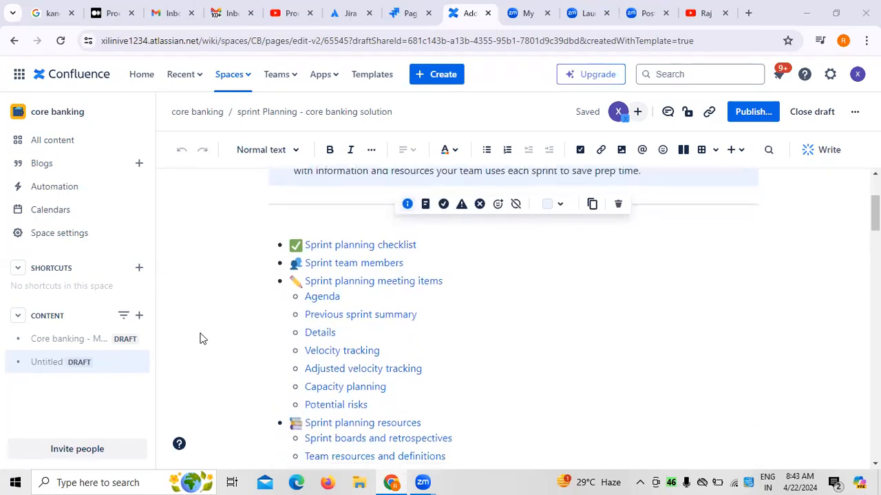
scroll(200, 338, up, 2)
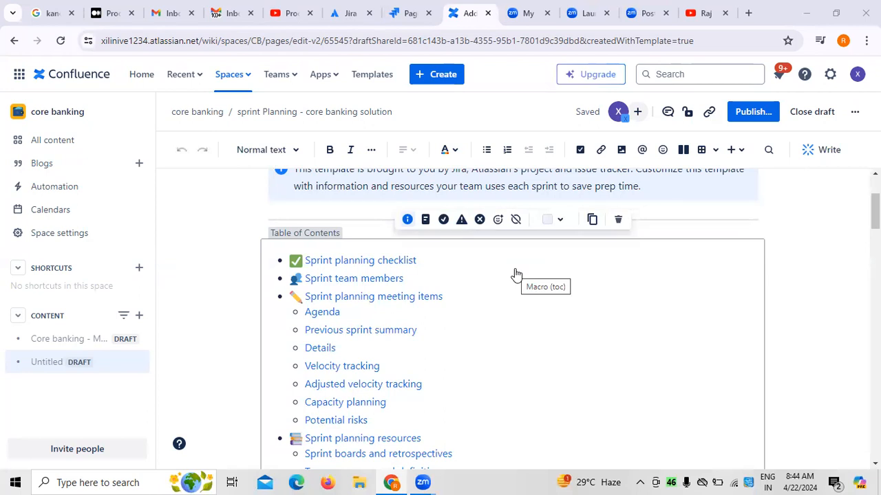
scroll(516, 274, up, 2)
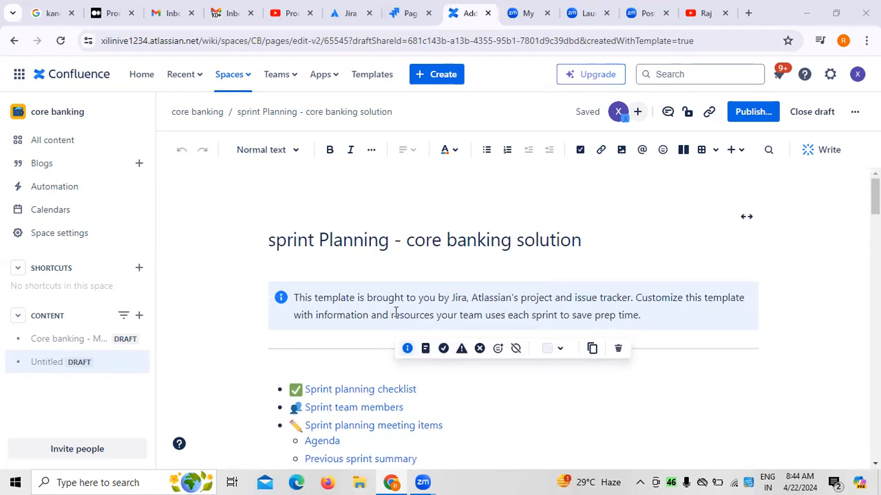
scroll(396, 313, down, 6)
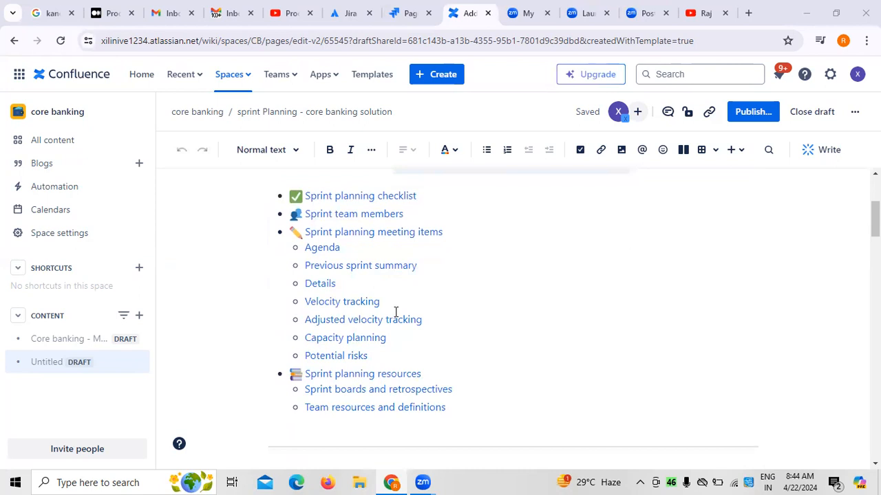
scroll(396, 311, down, 1)
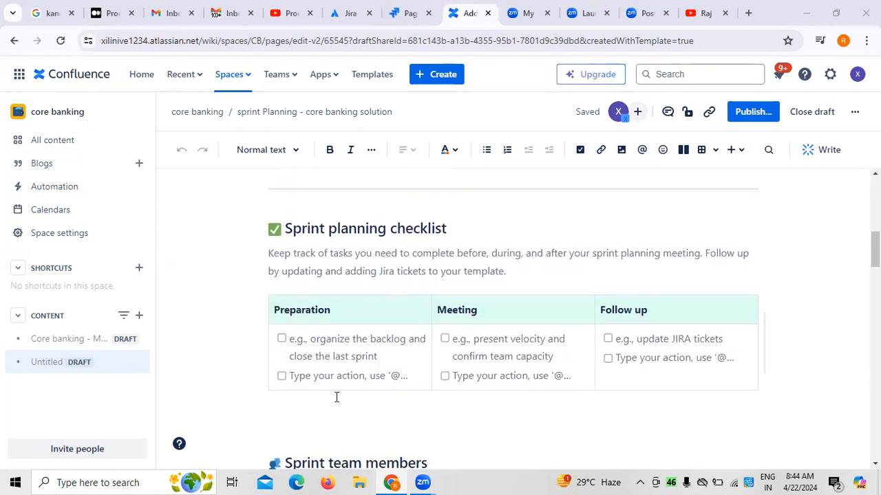
scroll(315, 301, down, 1)
scroll(314, 303, up, 1)
click(291, 338)
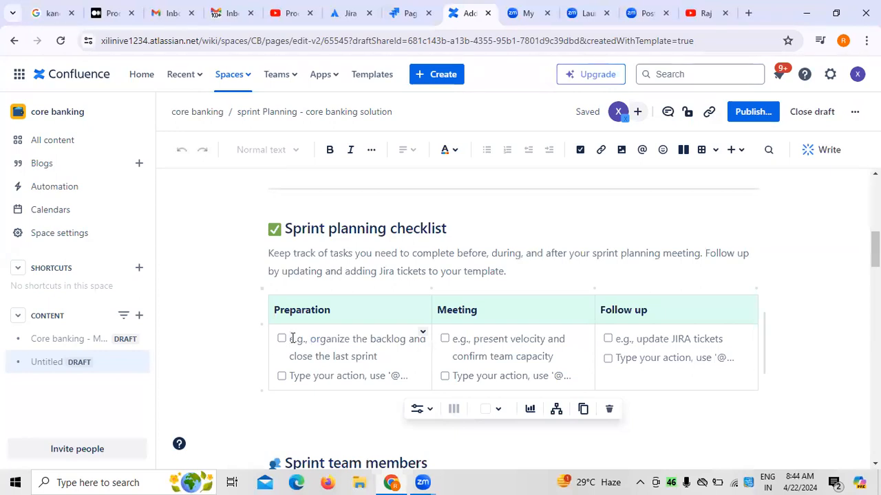
Switch to the Jira core banking project and examine CB Sprint 1 and the backlog on the CB board.
click(407, 12)
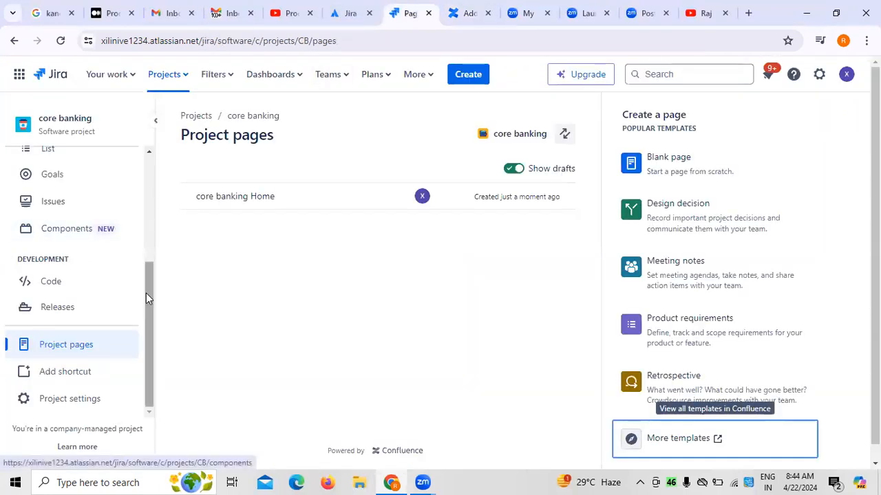
scroll(145, 295, up, 3)
click(59, 163)
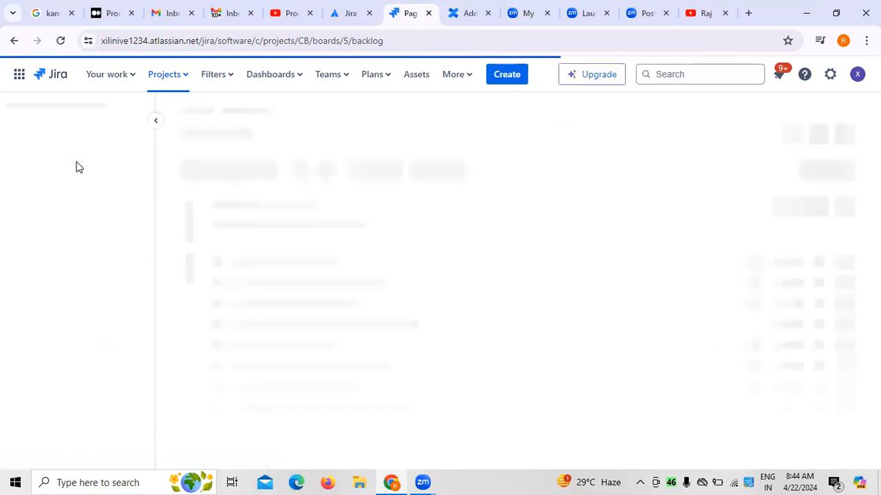
click(61, 218)
click(61, 235)
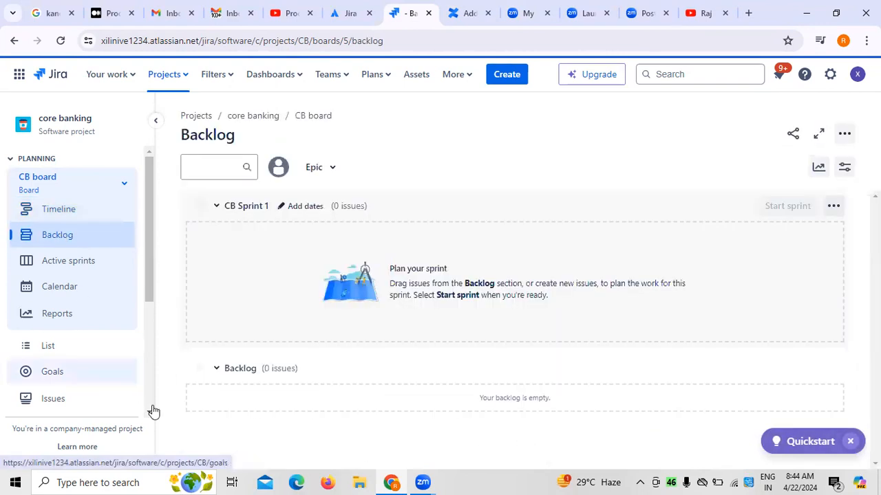
scroll(262, 406, down, 1)
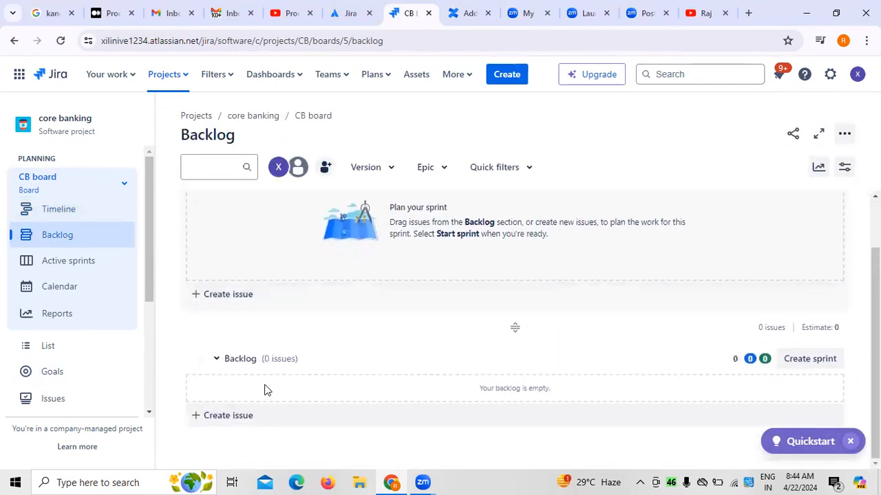
click(465, 19)
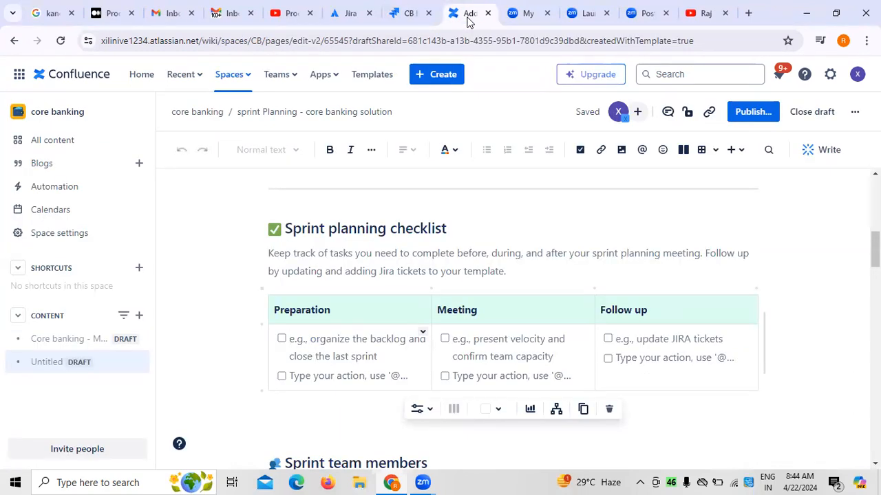
click(411, 15)
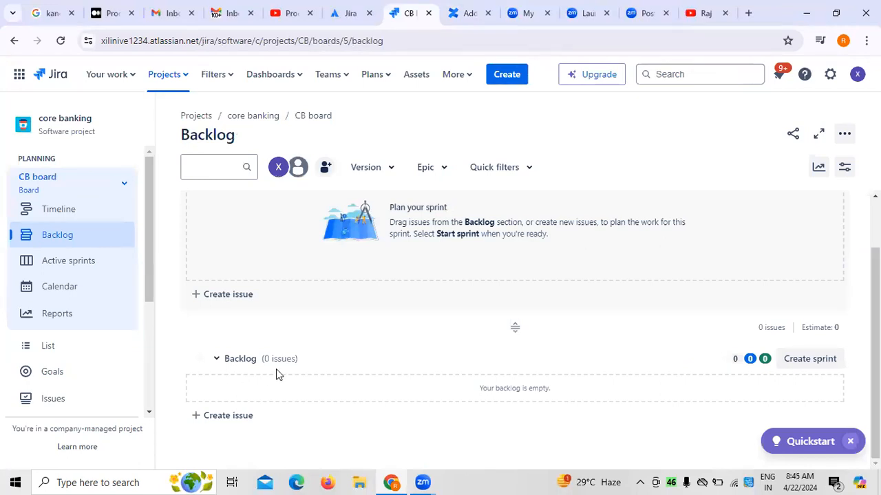
scroll(276, 372, up, 2)
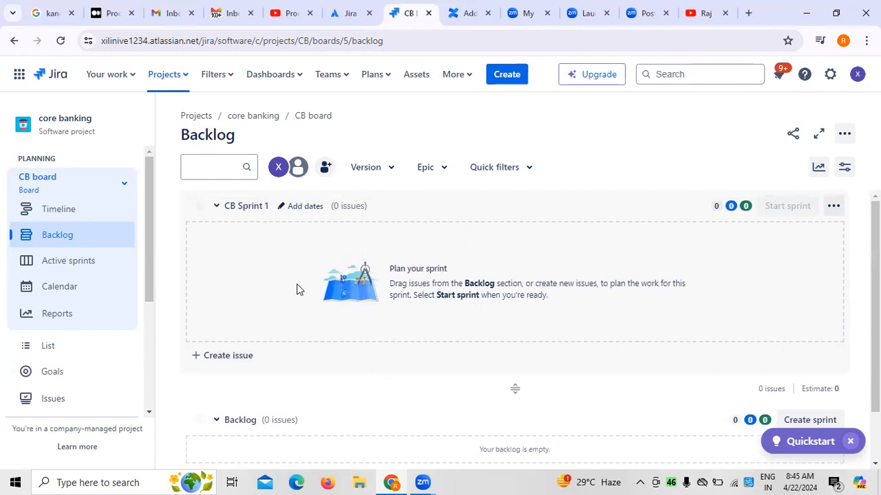
Return to the Confluence sprint planning draft and examine the Sprint team members table with its Name and Role columns.
click(464, 13)
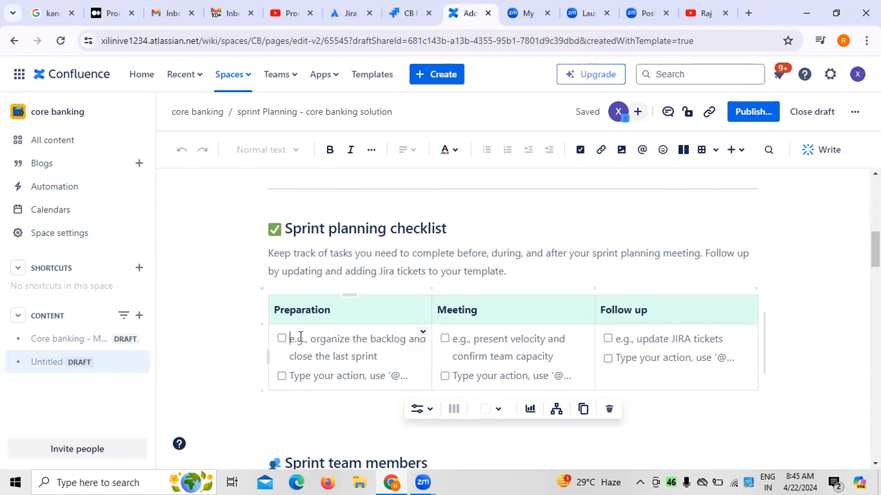
scroll(300, 337, down, 5)
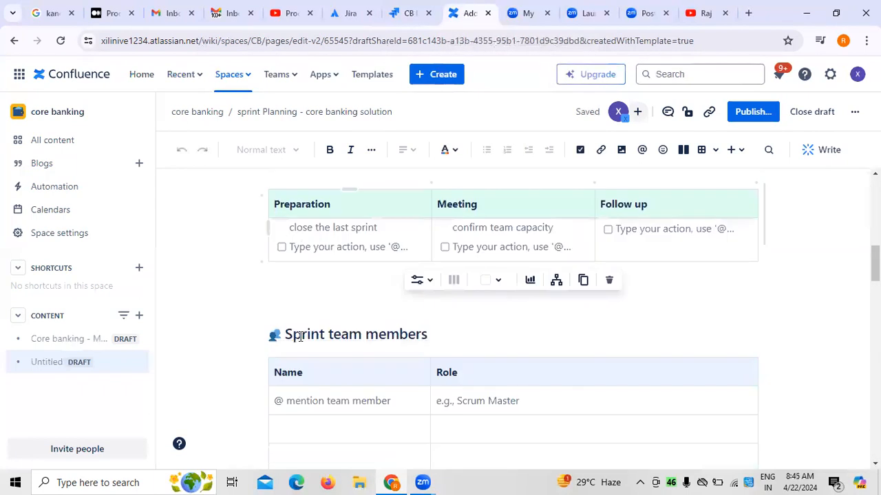
scroll(300, 338, down, 1)
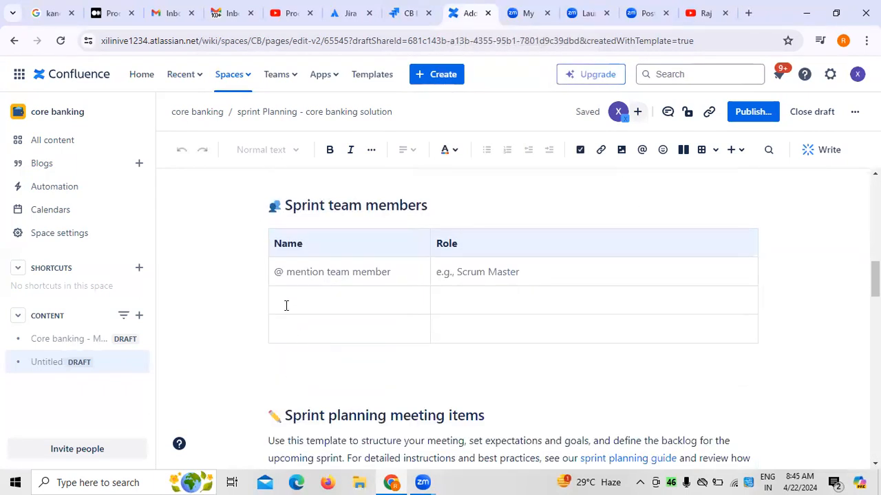
click(295, 272)
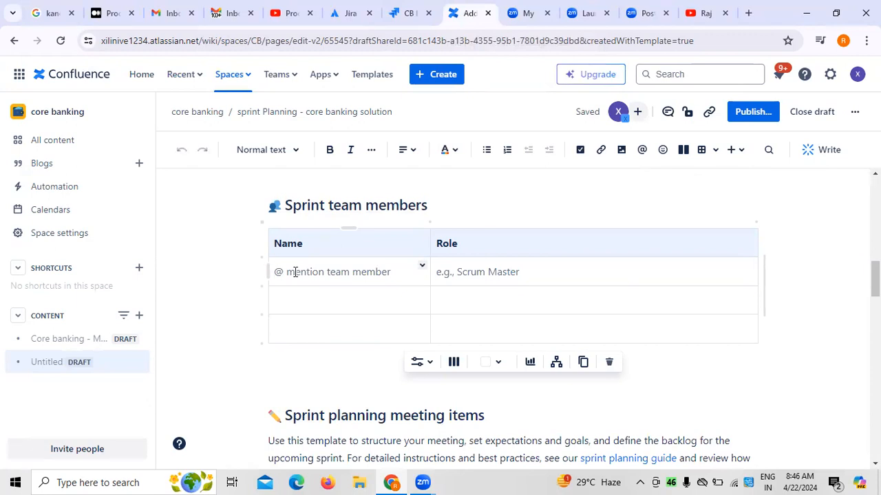
click(340, 286)
Examine the sprint planning meeting items, covering the Agenda, Previous sprint summary and Details sections.
scroll(340, 286, down, 3)
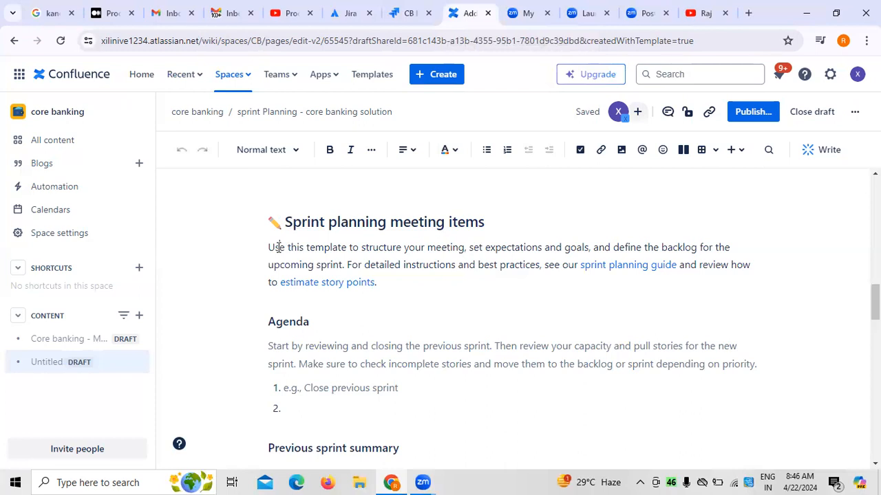
scroll(292, 296, down, 2)
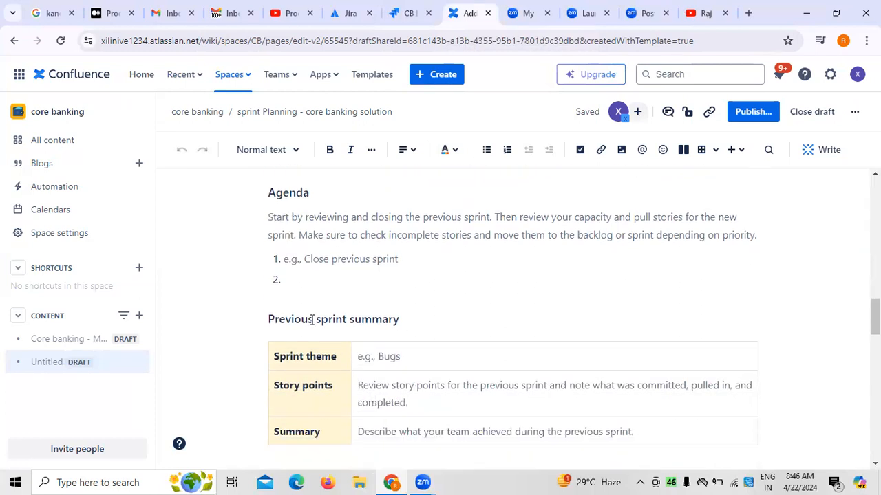
click(428, 262)
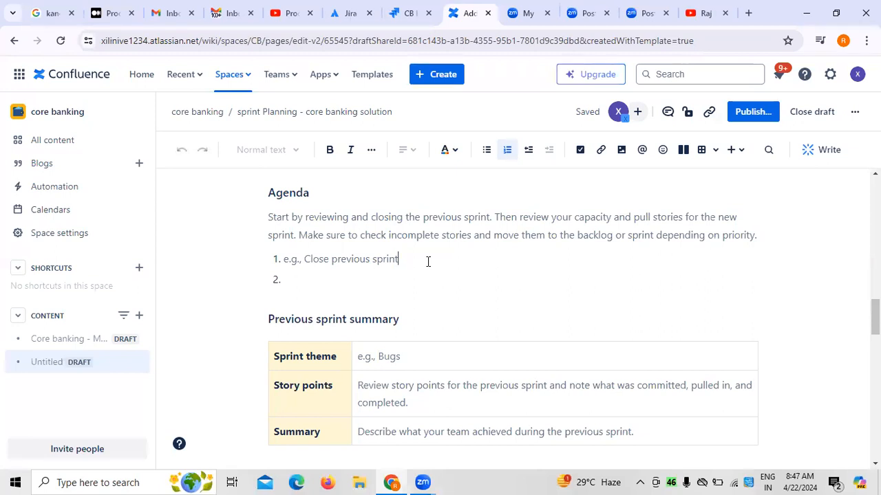
scroll(427, 304, down, 1)
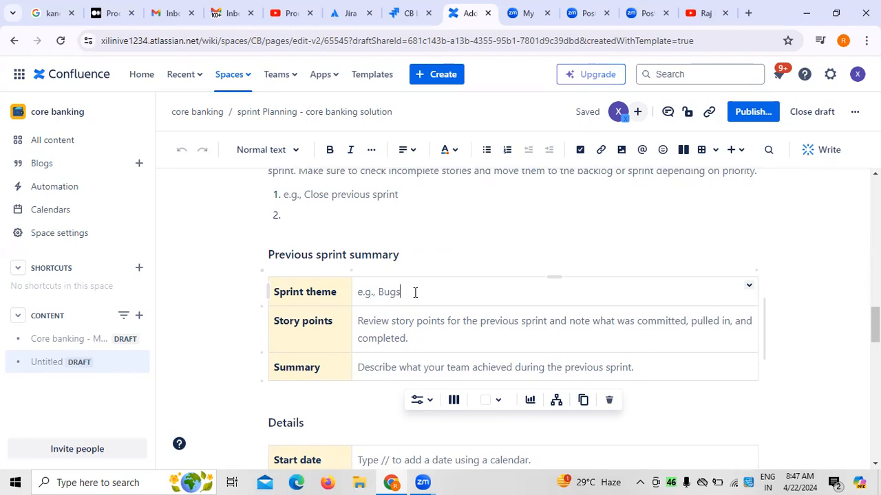
mouse_move(353, 278)
scroll(472, 269, down, 2)
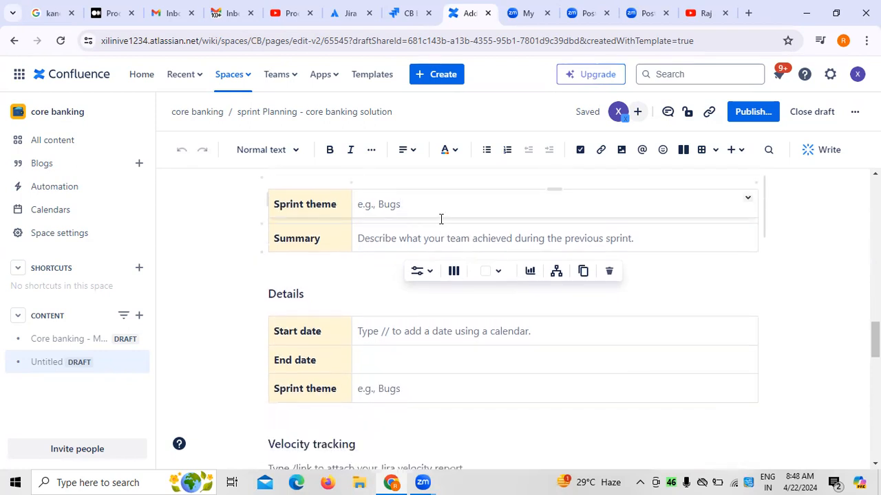
scroll(440, 220, up, 2)
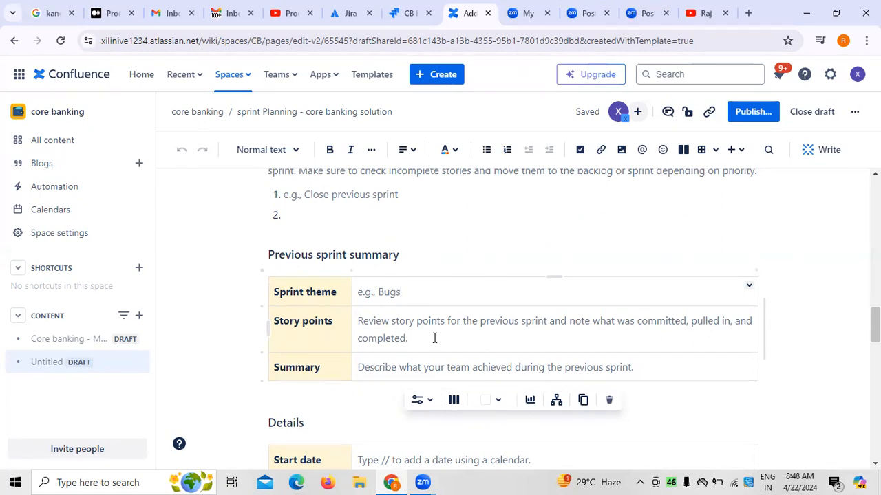
scroll(434, 337, down, 2)
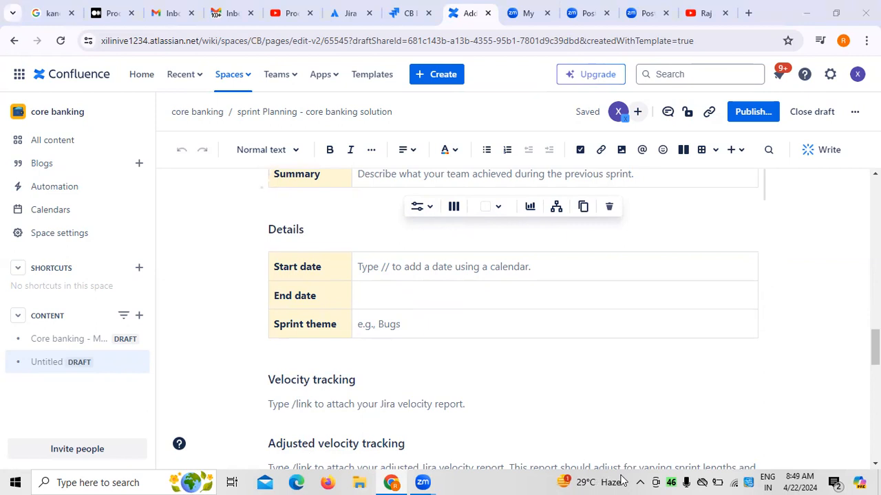
Annotate the screen beside the Details table with the lines "Theme", "epic", "user story", "task" and "sub task".
click(581, 231)
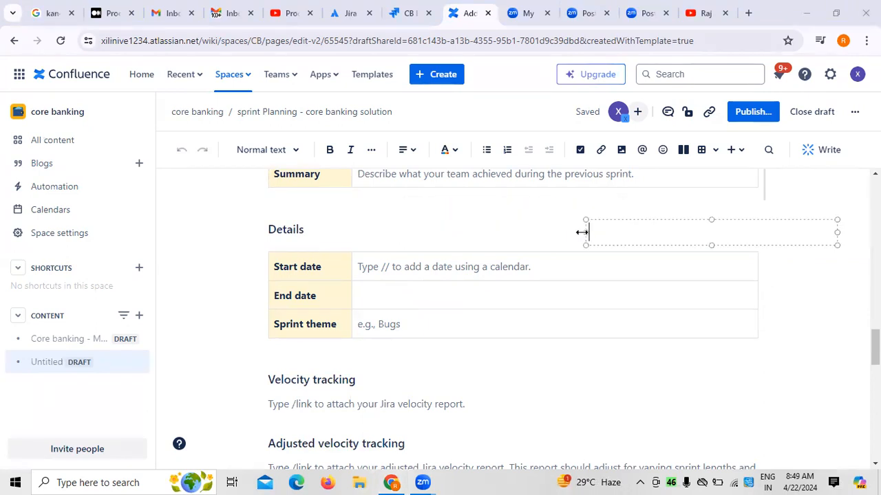
text(Thre)
key(BackSpace)
key(BackSpace)
text(eme)
key(Return)
text(epic)
key(Return)
text(sto)
key(BackSpace)
key(BackSpace)
key(BackSpace)
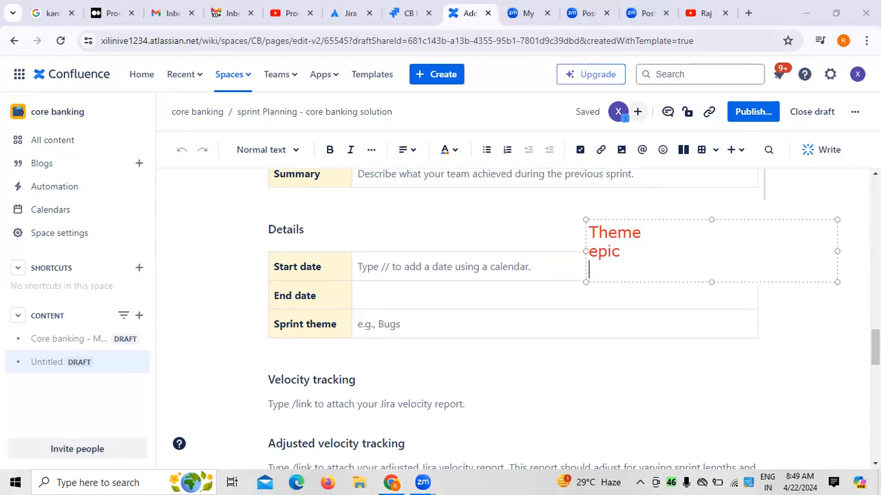
text(user story)
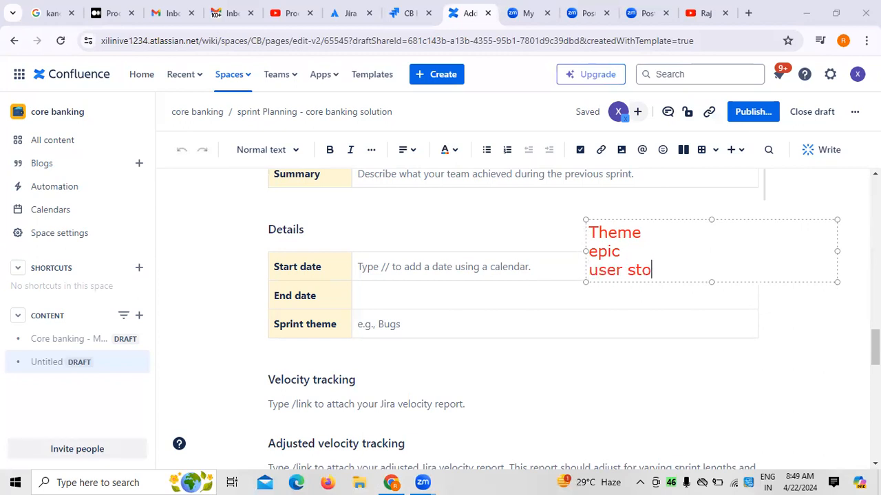
text(ask)
key(Return)
text(sub task)
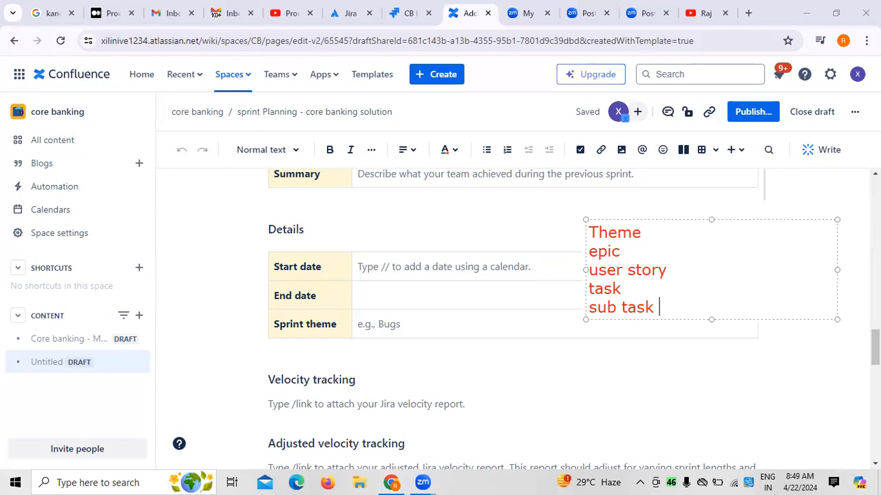
click(45, 361)
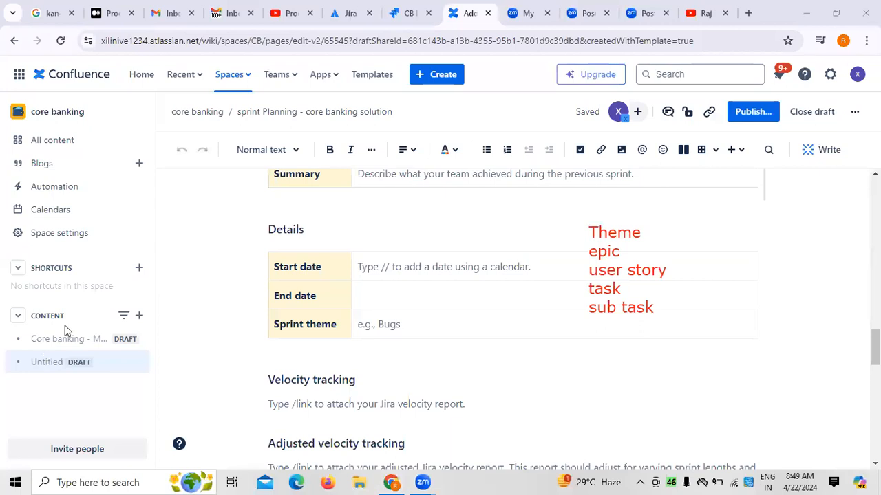
Examine the Velocity tracking and Adjusted velocity tracking sections and the Capacity planning table.
scroll(403, 344, down, 2)
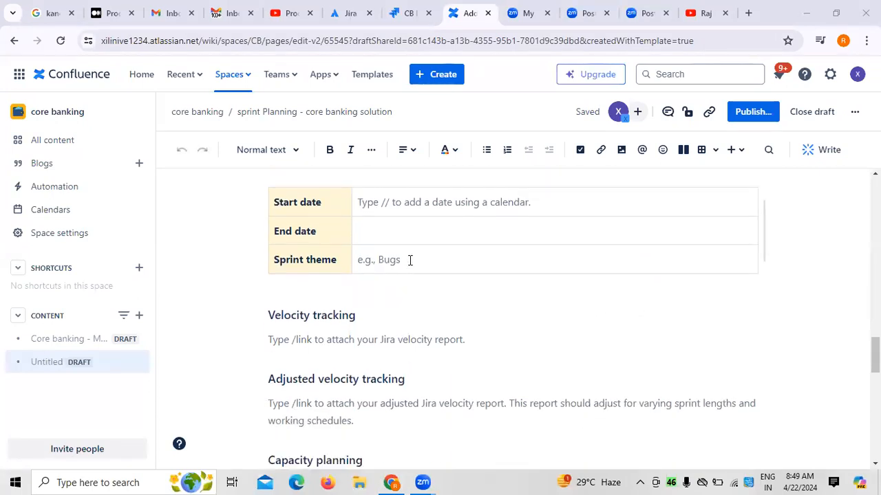
scroll(409, 338, down, 2)
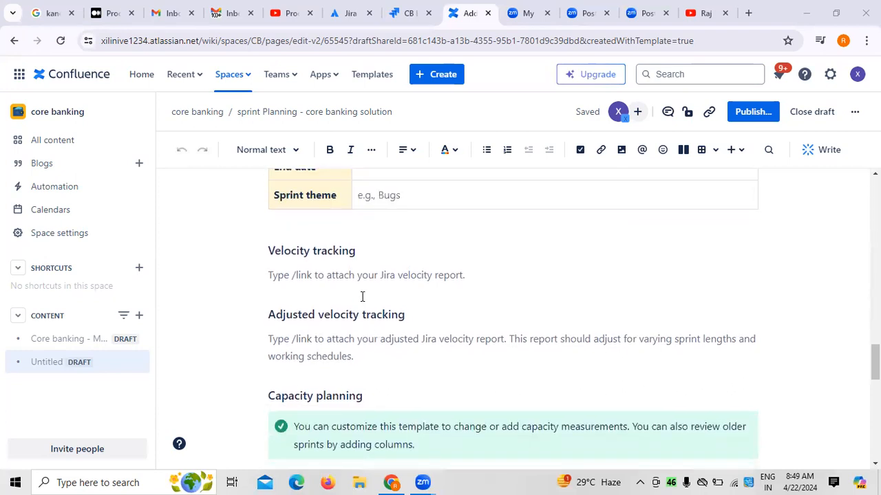
click(269, 274)
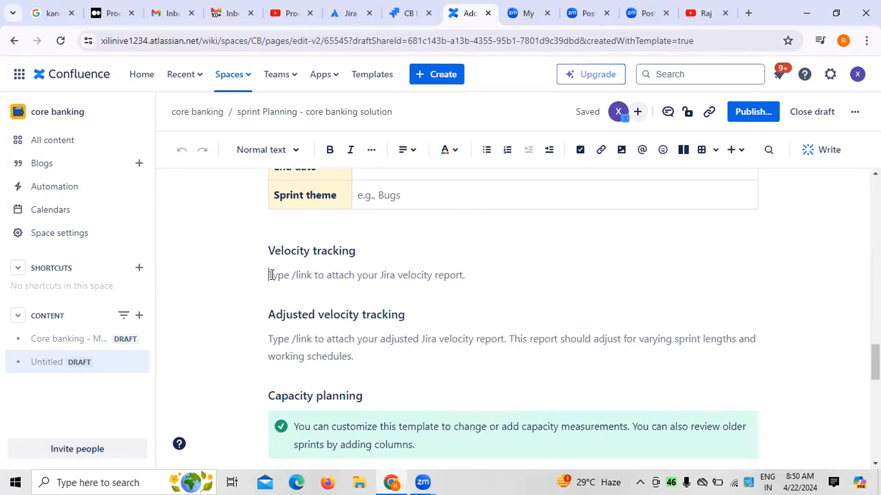
scroll(484, 334, down, 2)
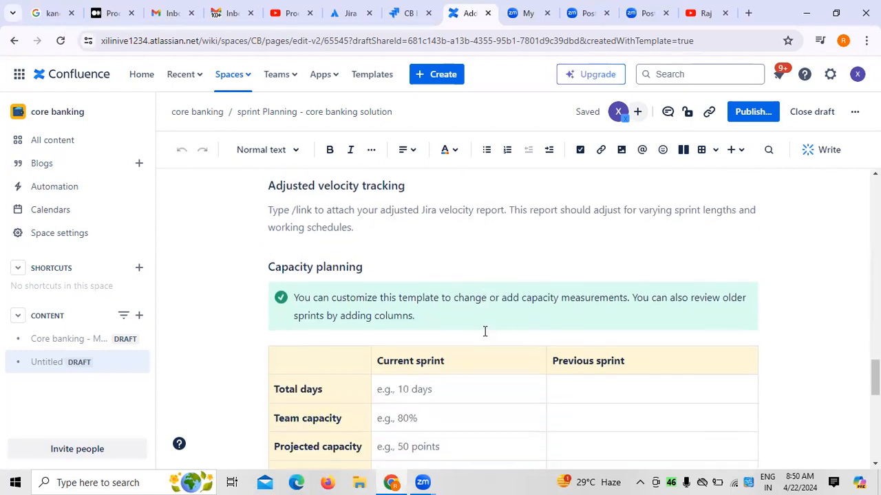
scroll(485, 332, down, 1)
click(447, 332)
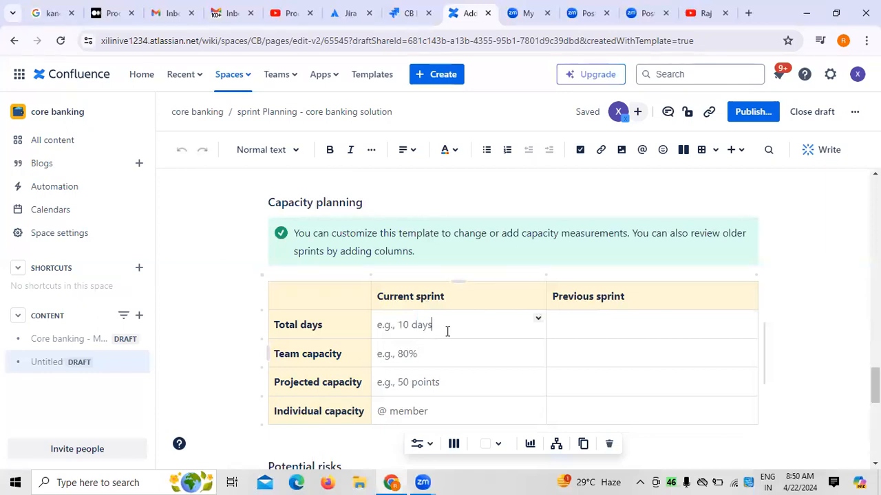
Examine the Potential risks table and the Sprint planning resources section, including the sprint boards, retrospectives and team definitions lists.
scroll(447, 331, down, 3)
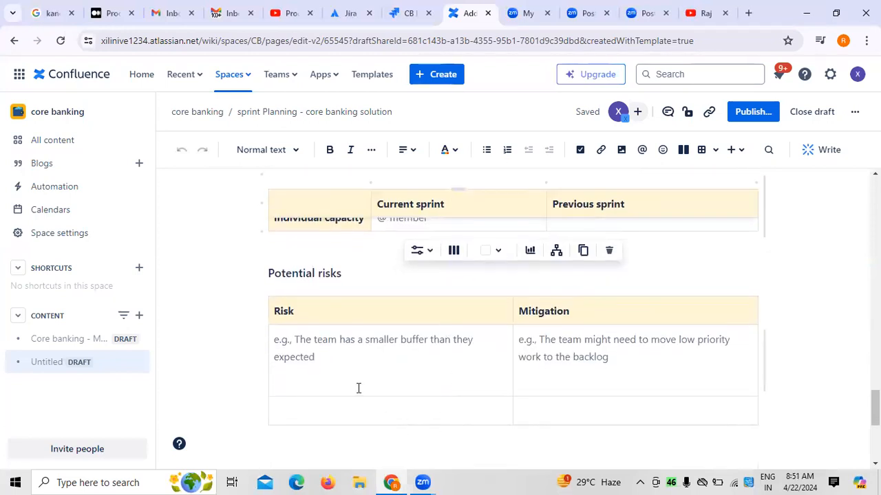
click(277, 344)
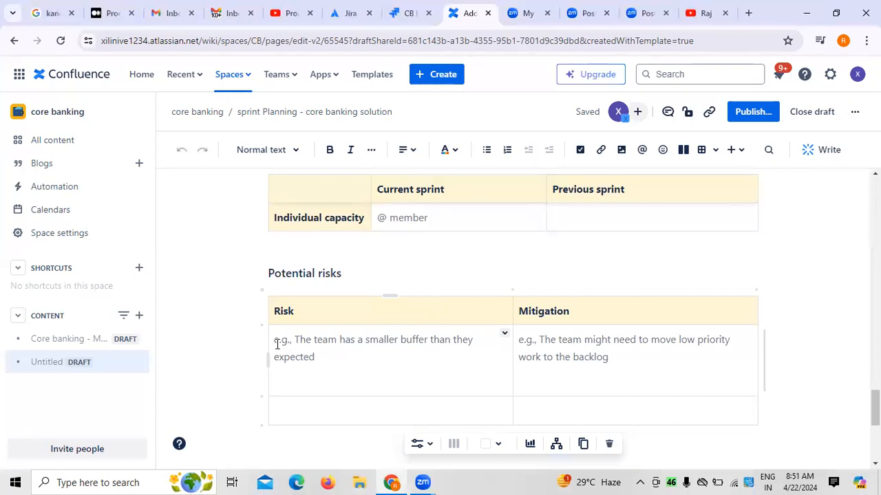
scroll(277, 344, down, 5)
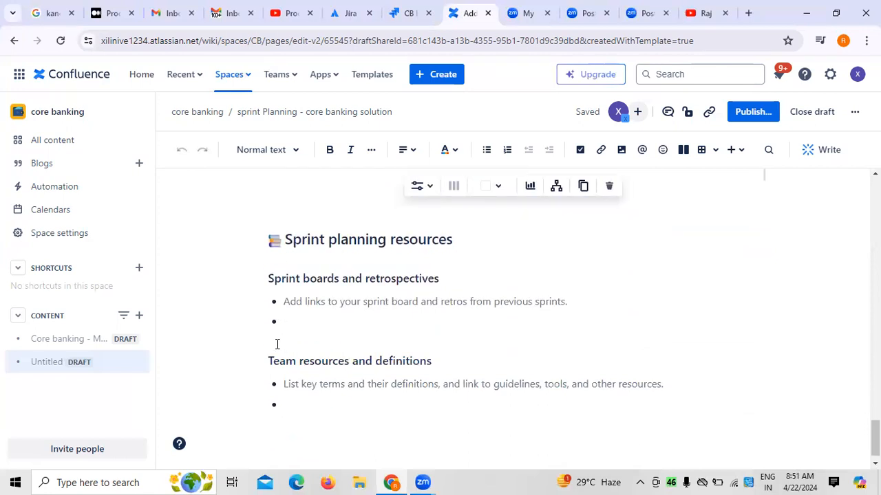
click(288, 304)
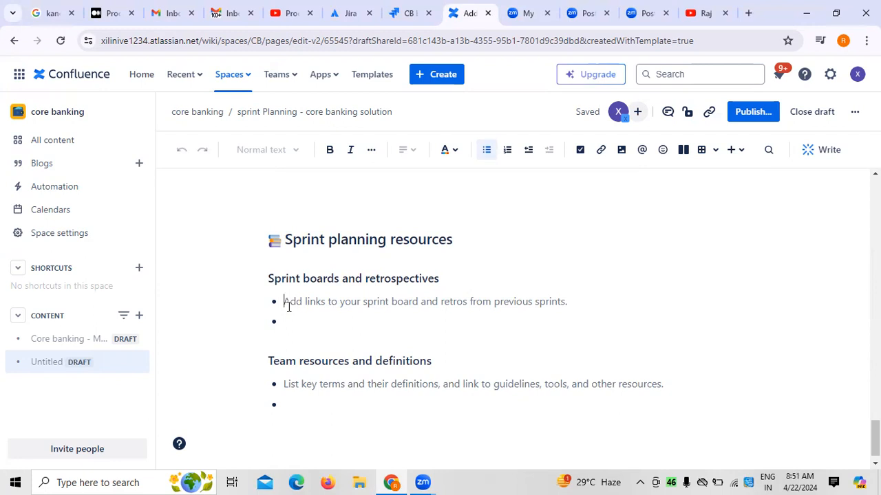
Return to the start of the sprint planning draft and review its table of contents.
scroll(288, 307, down, 1)
scroll(290, 316, up, 7)
scroll(291, 323, up, 15)
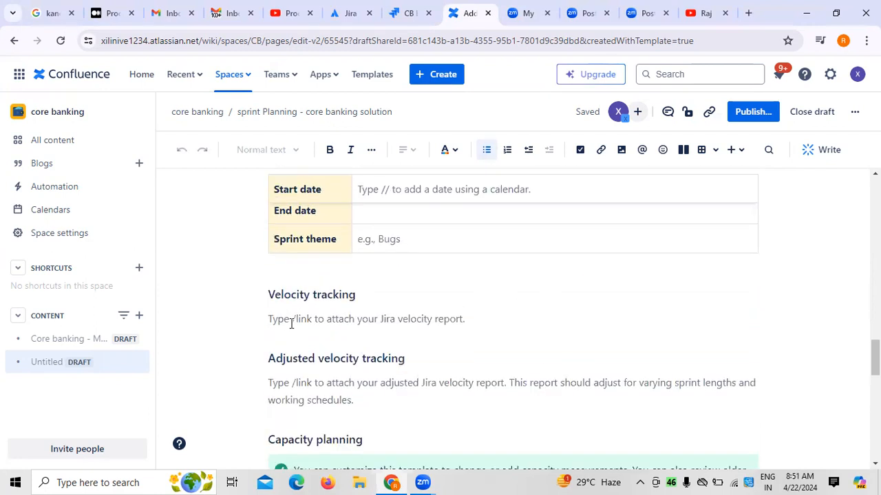
scroll(291, 323, up, 10)
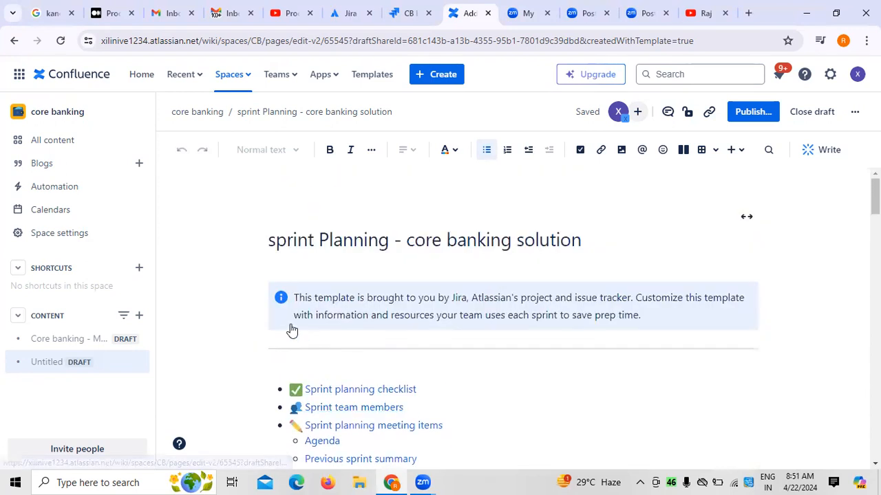
scroll(292, 331, down, 1)
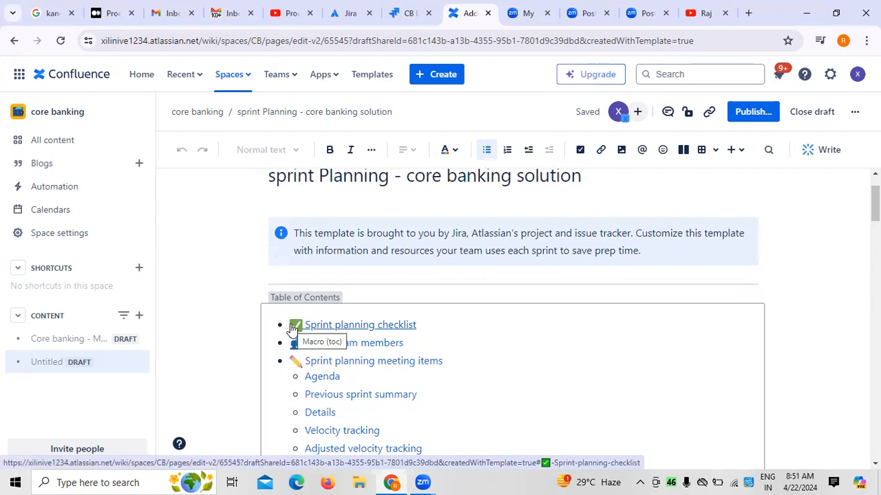
scroll(292, 330, down, 2)
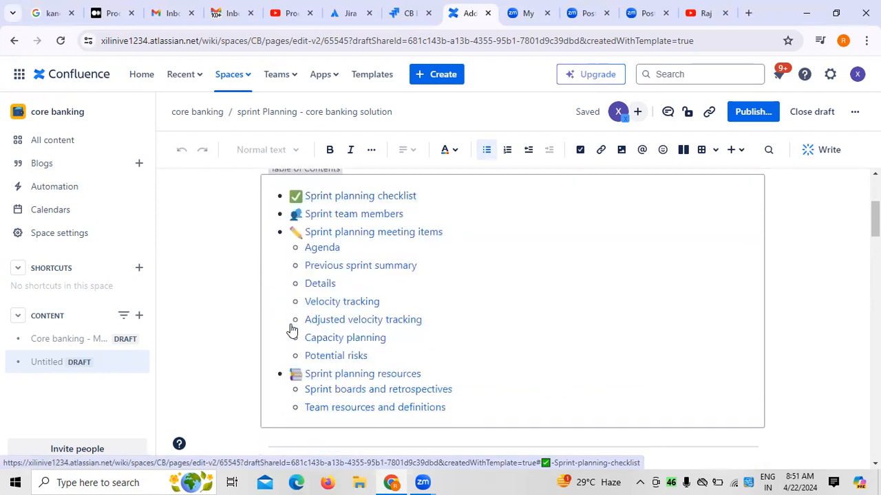